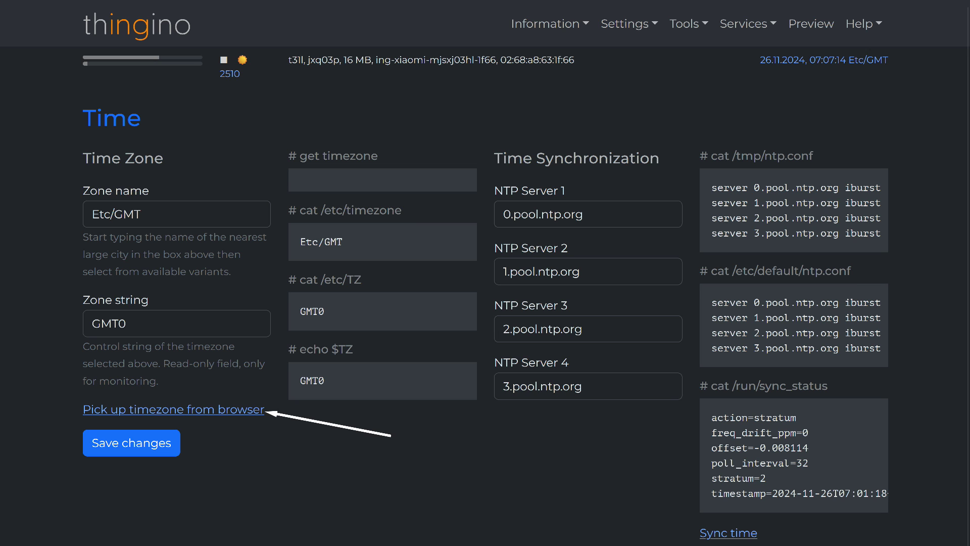
Set the camera time zone to Europe/Kyiv from the browser and save it.
left_click(173, 410)
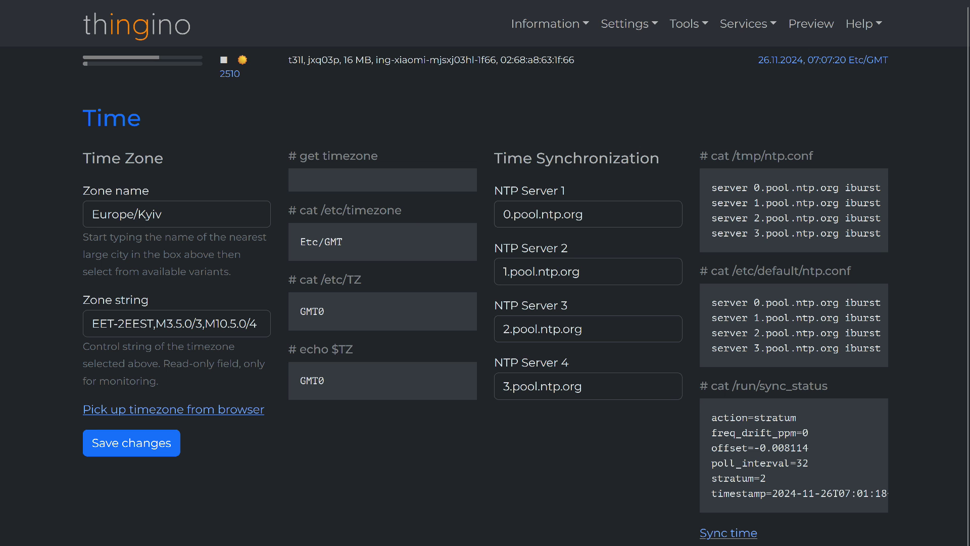
left_click(132, 443)
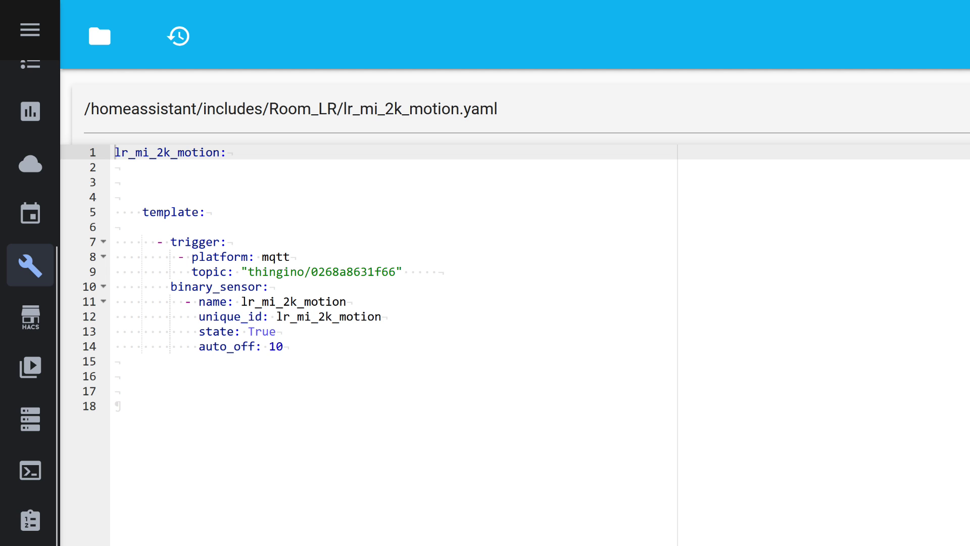
Select the MQTT platform and thingino/0268a8631f66 topic lines in lr_mi_2k_motion.yaml.
left_click_drag(438, 272, 114, 256)
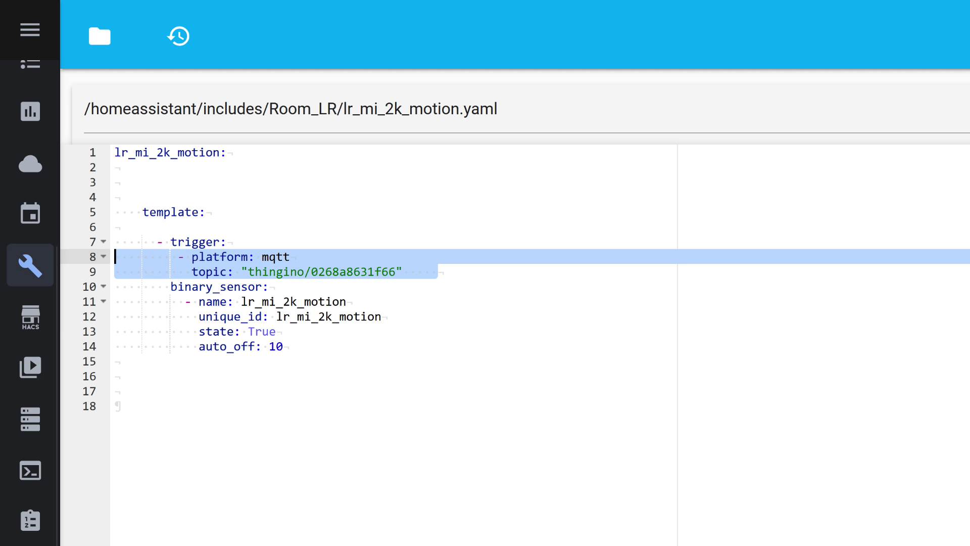